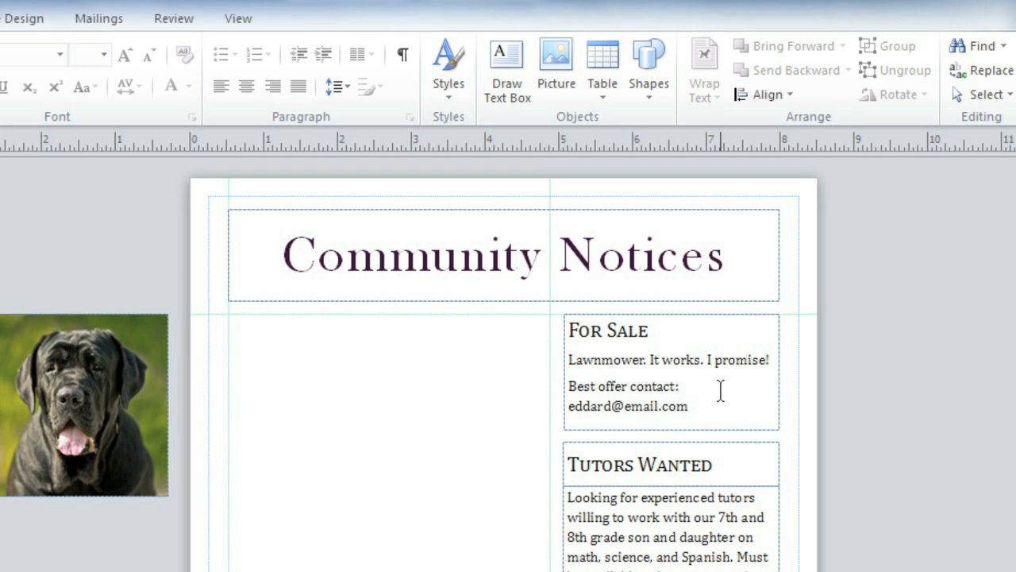
# - Draw a text box in the empty area below the "Community Notices" title and enter a "Lost Dog" notice describing the 2 year old female Mastiff
pyautogui.click(510, 104)
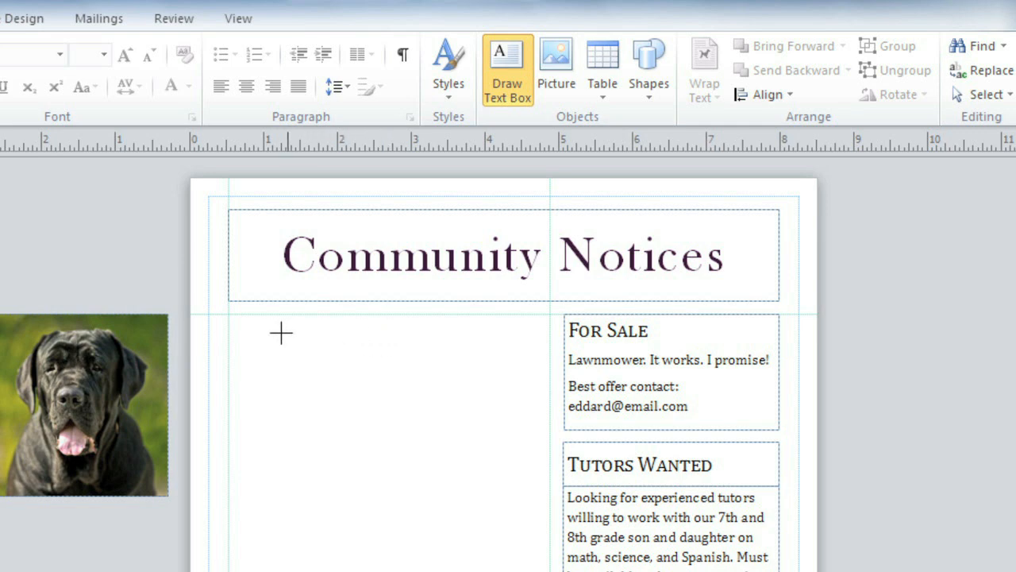
pyautogui.moveTo(225, 288); pyautogui.dragTo(549, 543)
pyautogui.write('Lost Dog')
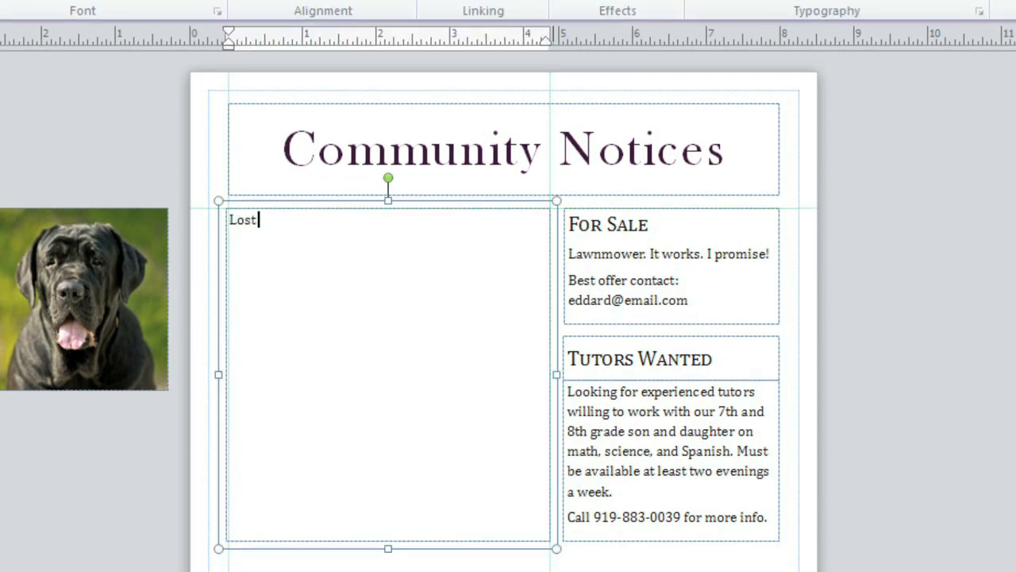
pyautogui.press('Return')
pyautogui.write('2 year old female Mastiff. Don’t be put off by her')
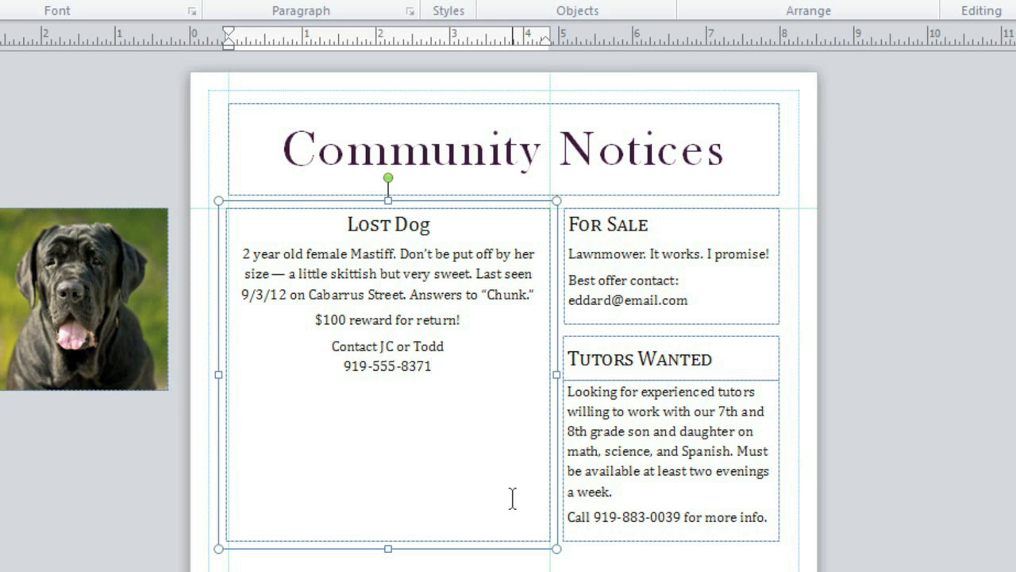
# - Move the dog picture into the Lost Dog text box below its heading and set its text wrapping to Top and Bottom
pyautogui.click(109, 263)
pyautogui.moveTo(109, 262); pyautogui.dragTo(419, 308)
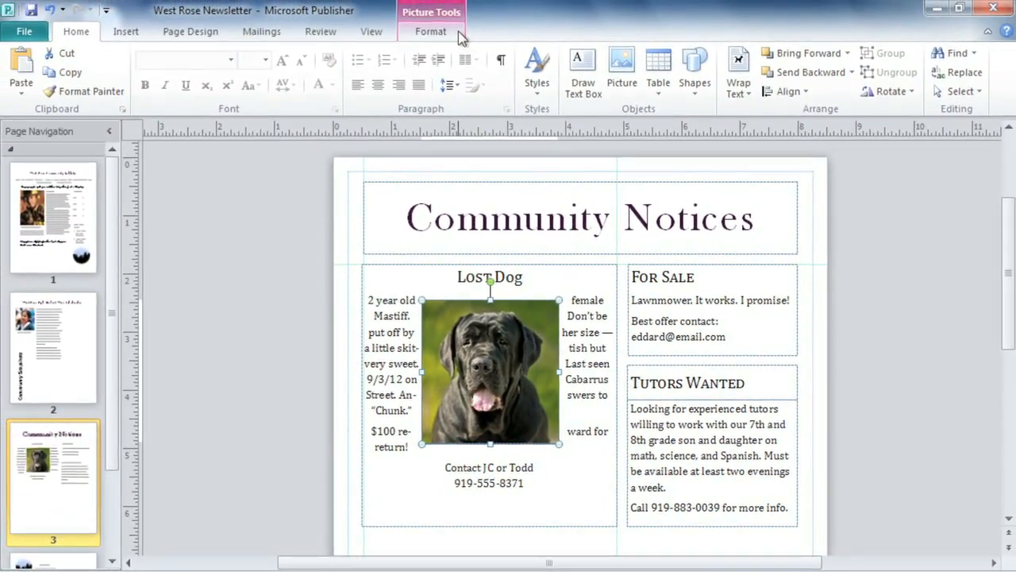
pyautogui.click(457, 32)
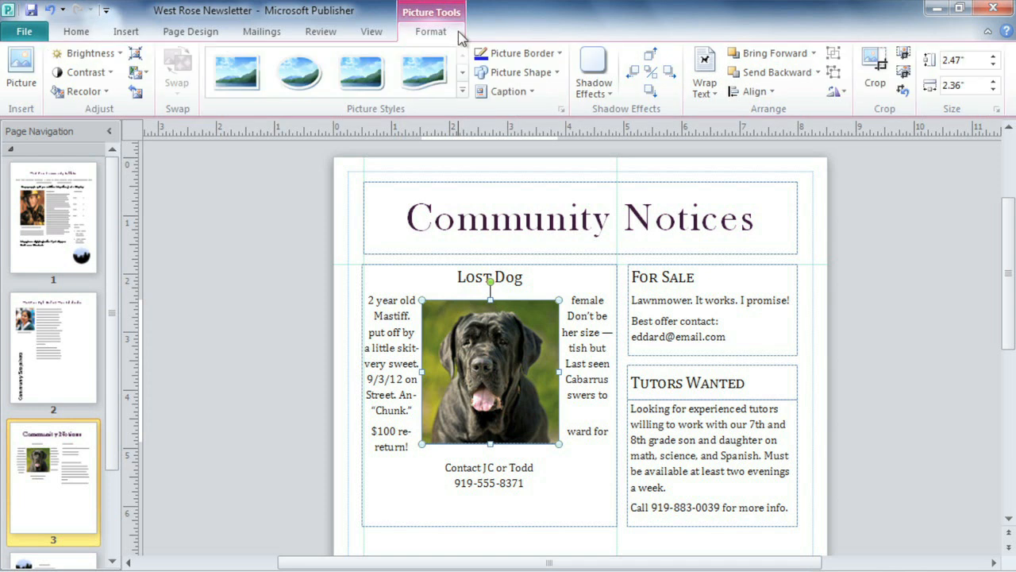
pyautogui.click(698, 93)
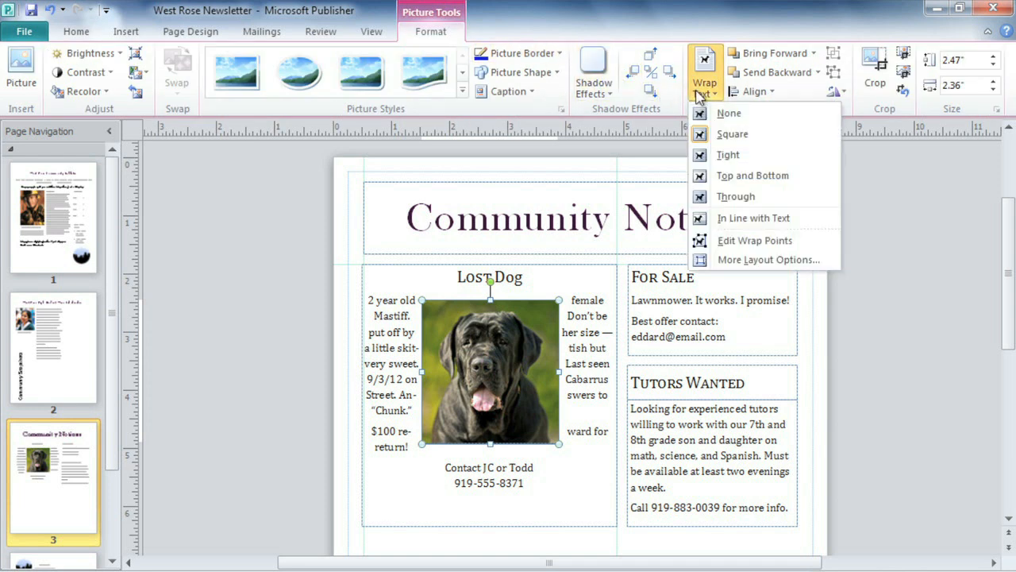
pyautogui.click(699, 176)
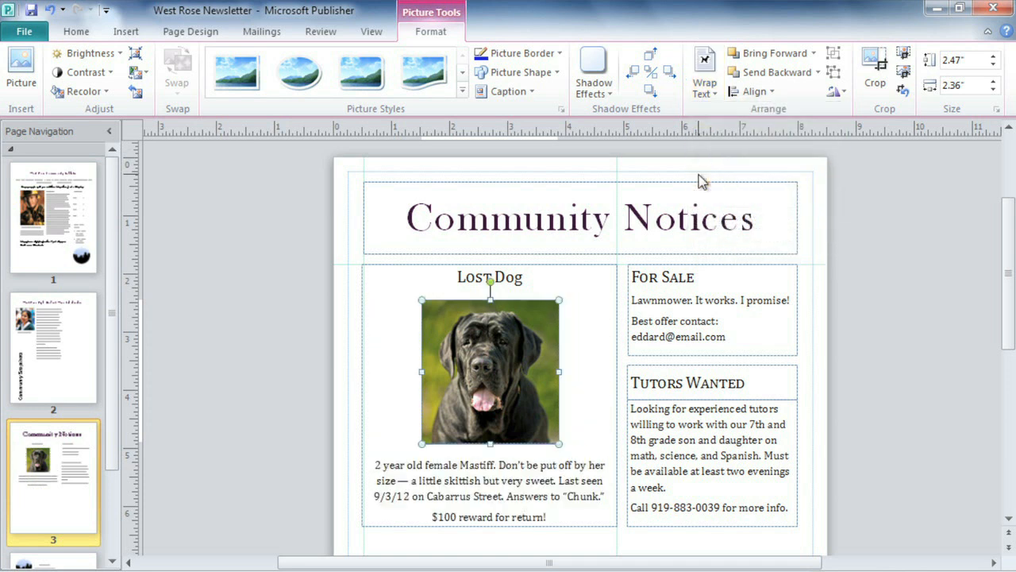
# - Try Shrink Text On Overflow on the Lost Dog text box and undo it
pyautogui.click(583, 516)
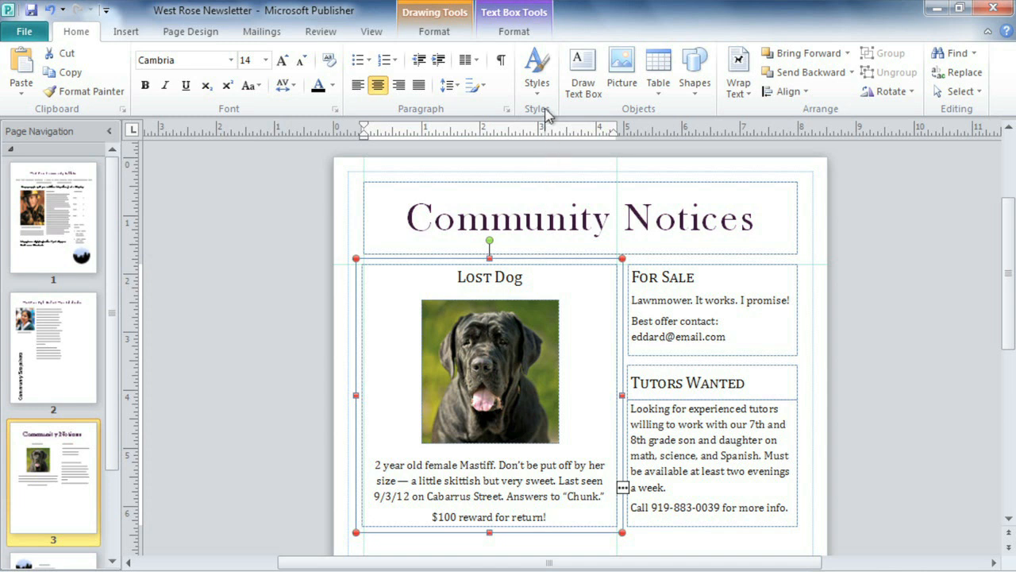
pyautogui.click(542, 36)
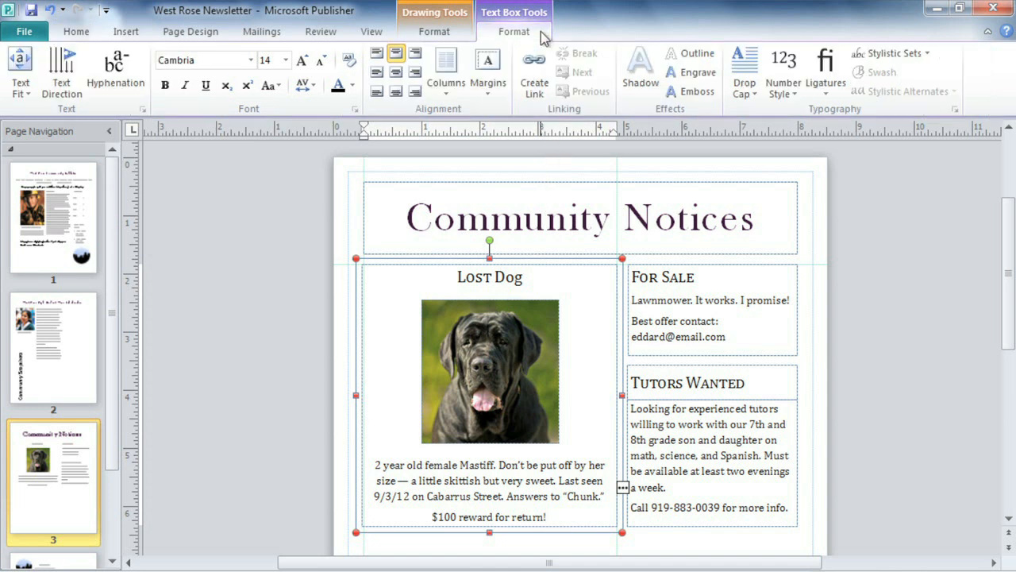
pyautogui.click(21, 97)
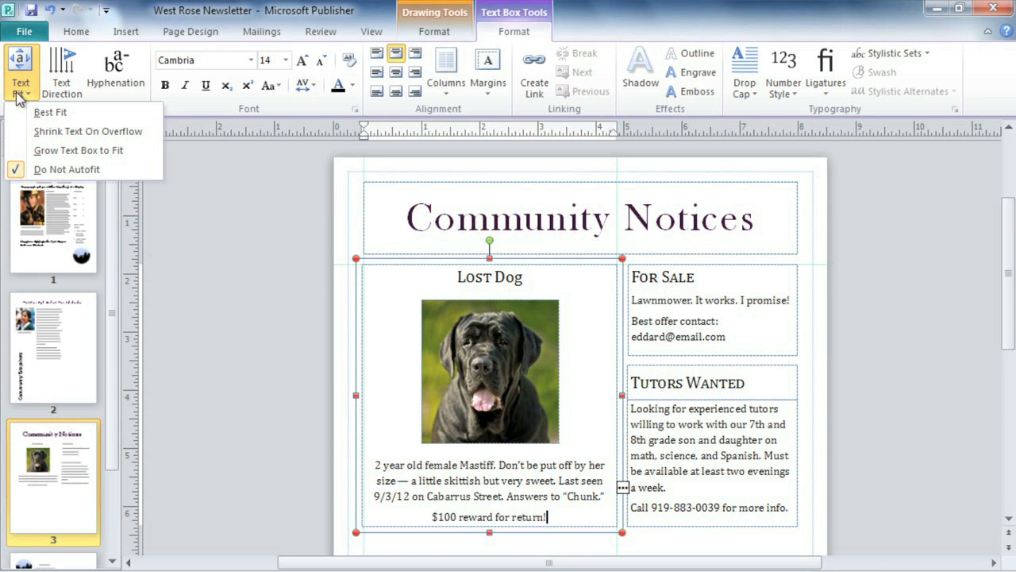
pyautogui.click(17, 134)
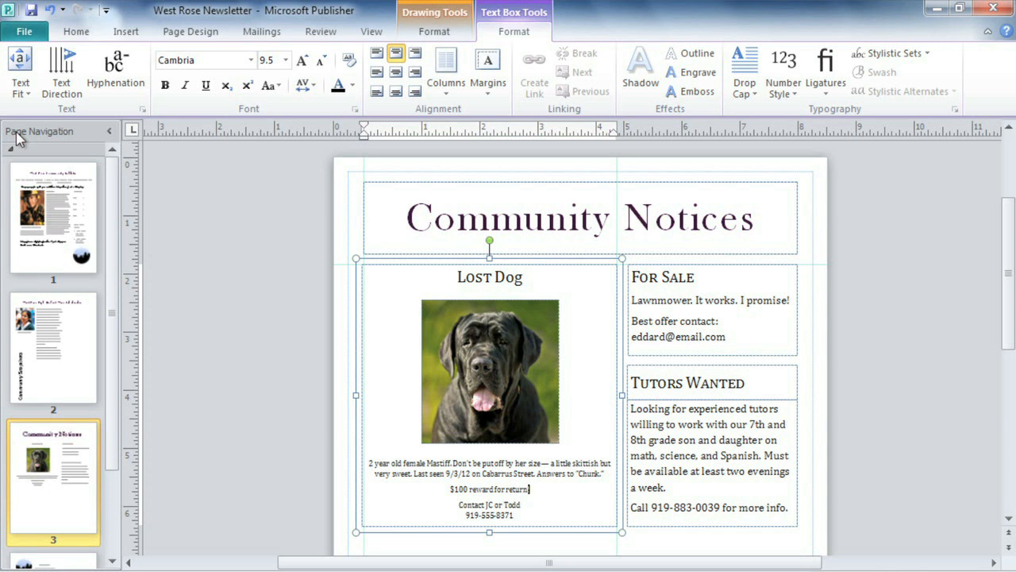
pyautogui.click(50, 11)
# - Set the Lost Dog text box to Grow Text Box to Fit and add a second contact phone number on a new line at its end
pyautogui.click(22, 86)
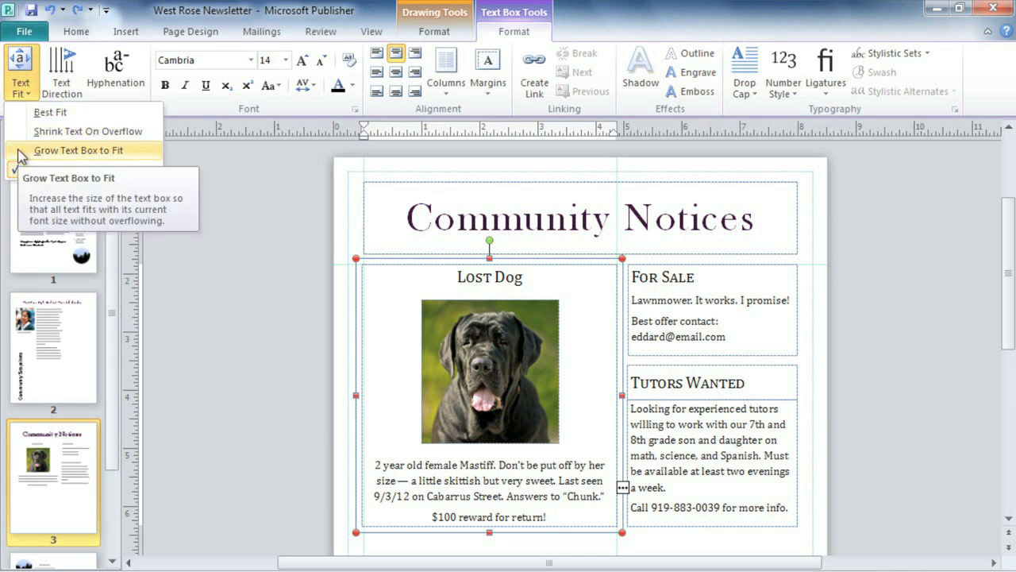
pyautogui.click(21, 152)
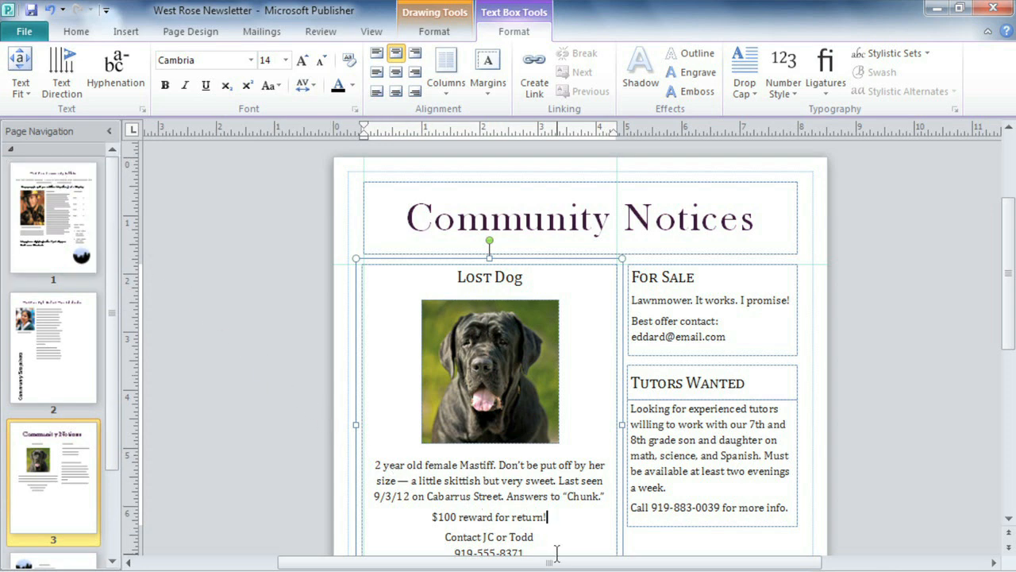
pyautogui.scroll(-2, 556, 547)
pyautogui.press('Return')
pyautogui.write('919-555-')
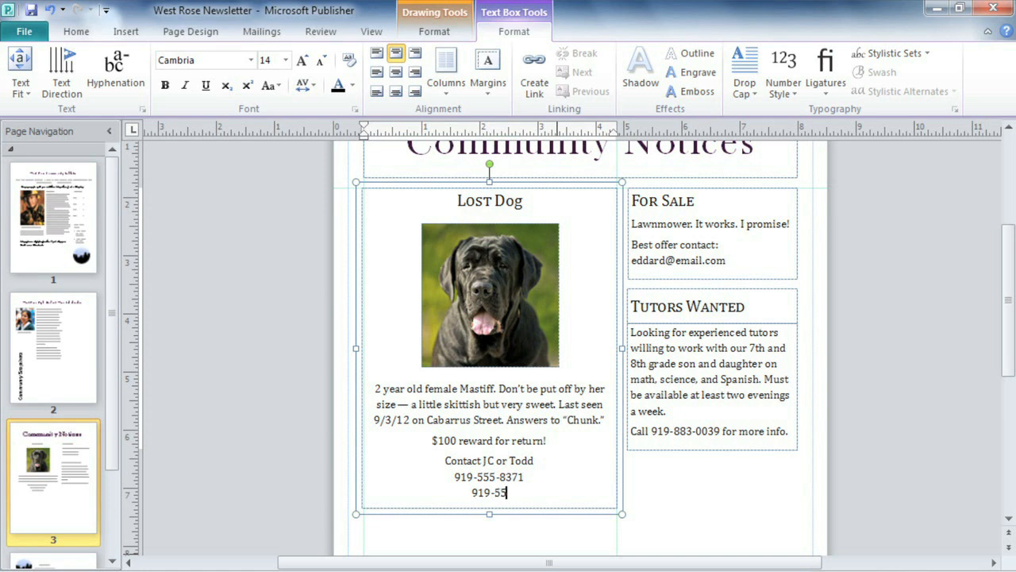
pyautogui.write('3855')
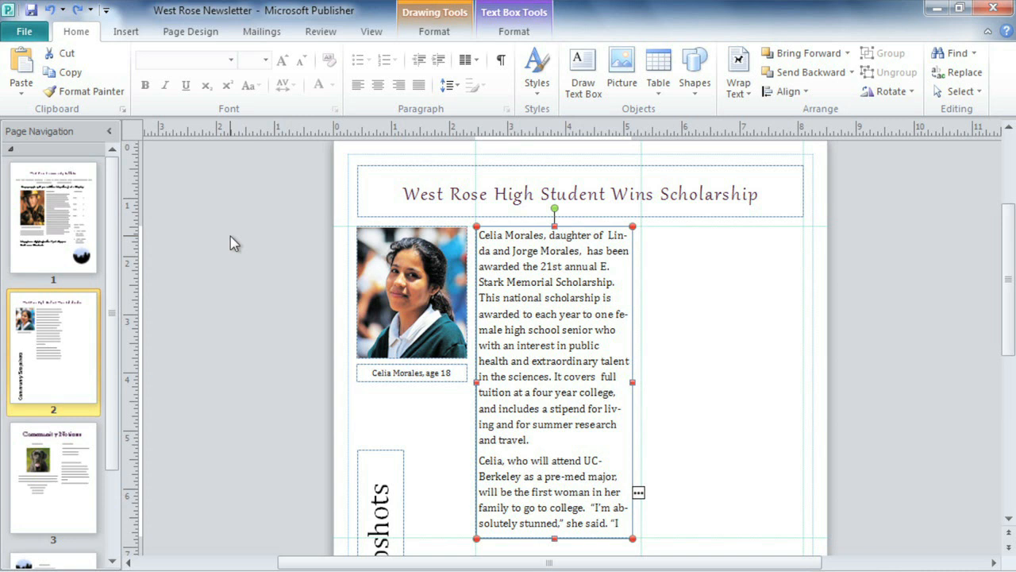
# - Link the overflowing scholarship article to a new text box in the empty third column and size it to fill the column guides
pyautogui.click(516, 35)
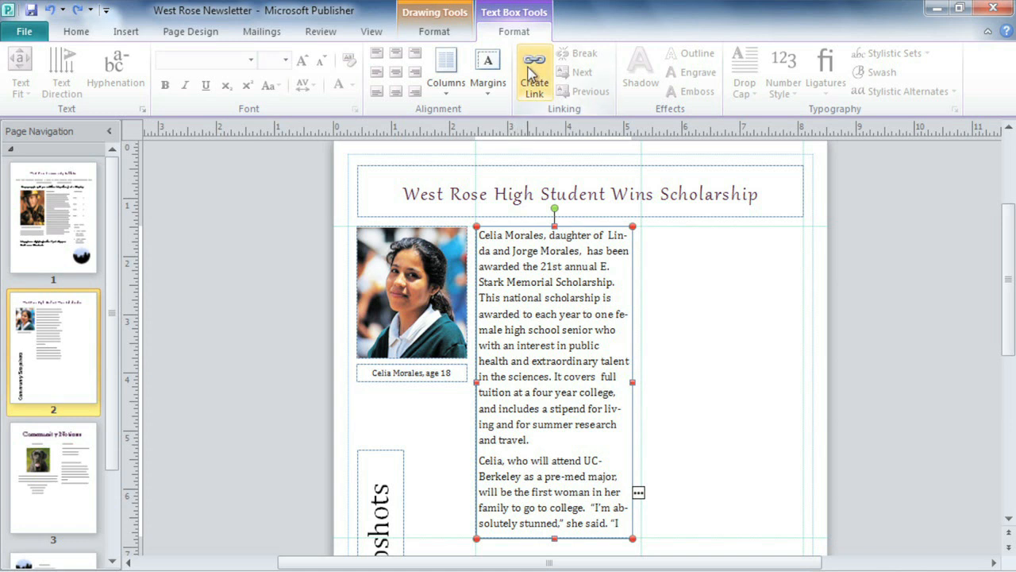
pyautogui.click(529, 68)
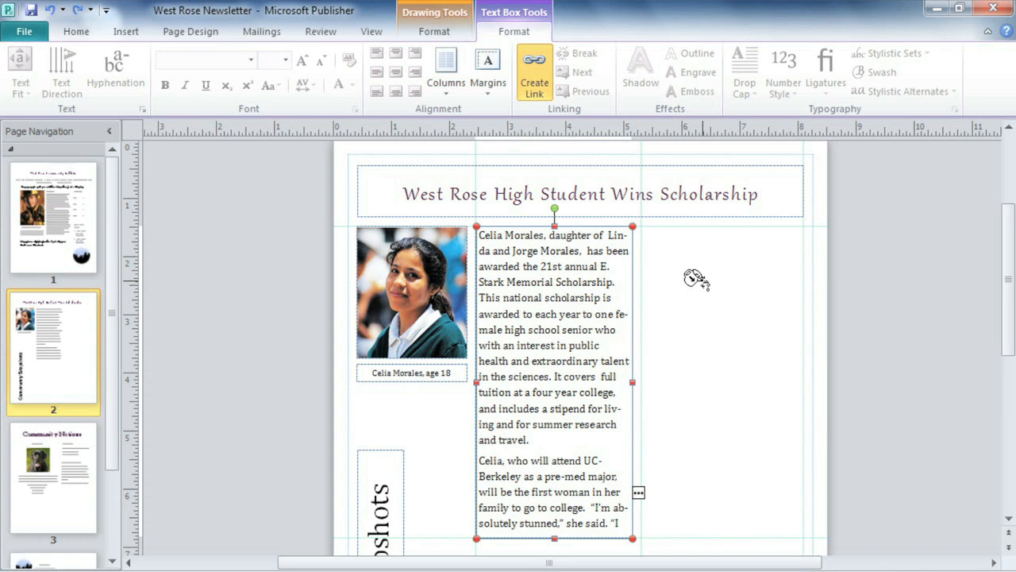
pyautogui.click(653, 240)
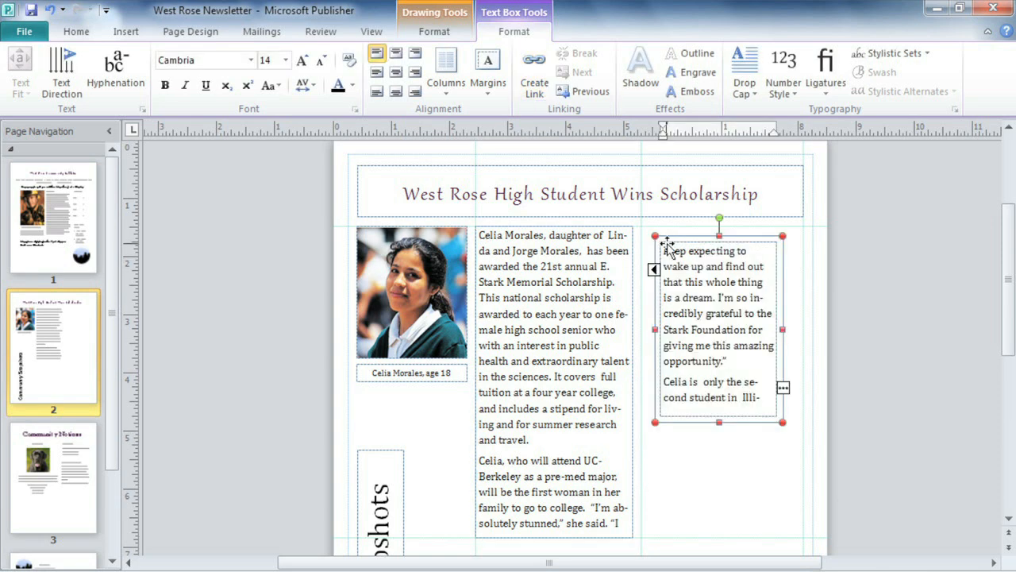
pyautogui.moveTo(652, 235); pyautogui.dragTo(641, 222)
pyautogui.moveTo(763, 404); pyautogui.dragTo(806, 539)
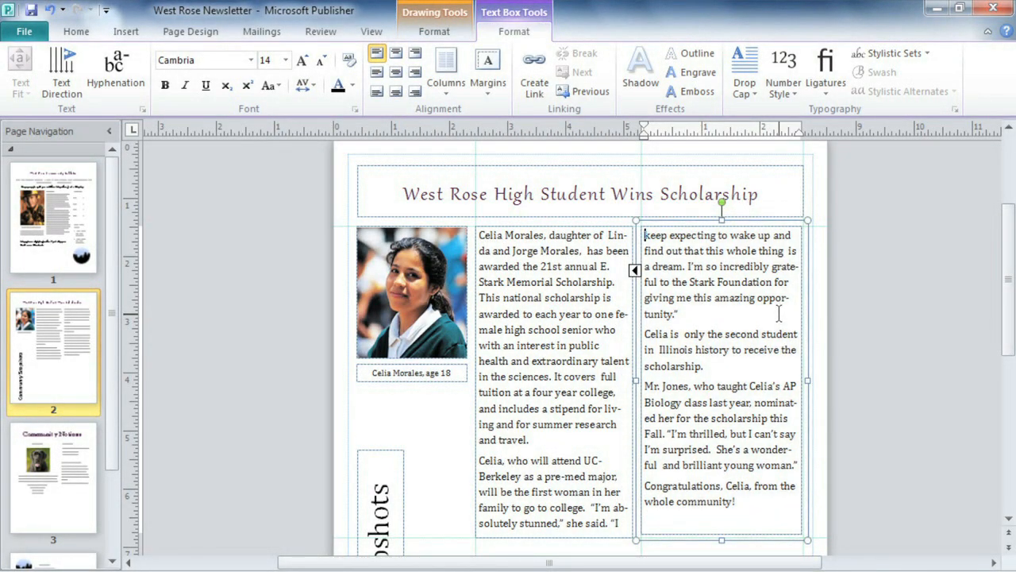
# - Set the scholarship article's hyphenation zone to 0.8" with automatic hyphenation kept on
pyautogui.click(141, 79)
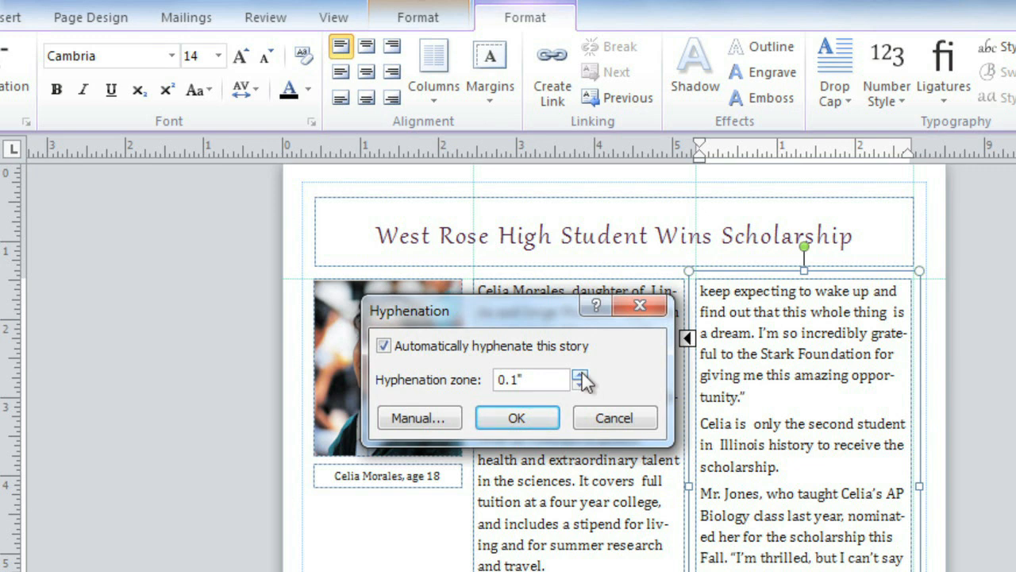
pyautogui.click(580, 374)
pyautogui.click(581, 375)
pyautogui.click(581, 375)
pyautogui.click(580, 375)
pyautogui.click(580, 374)
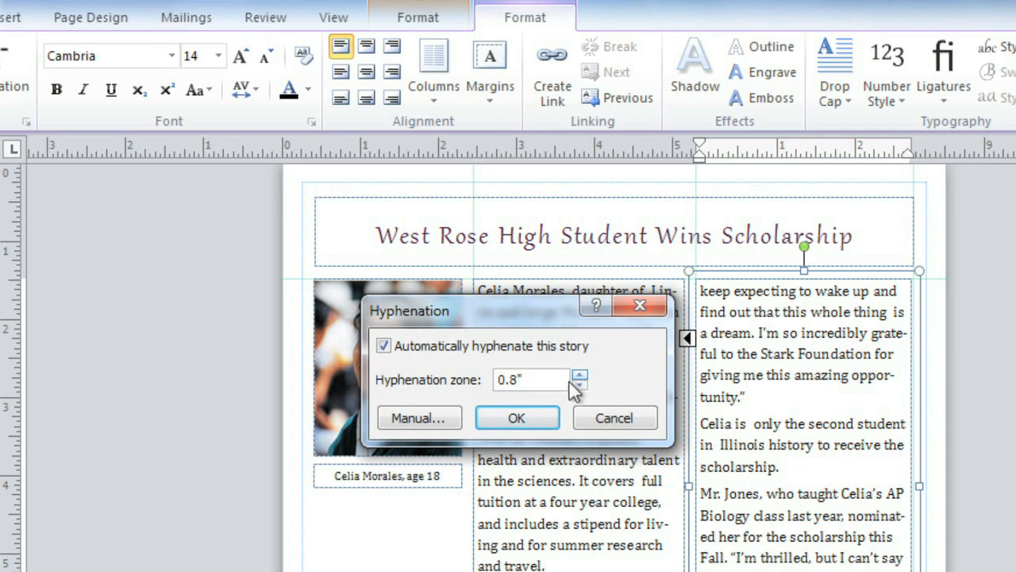
pyautogui.click(545, 418)
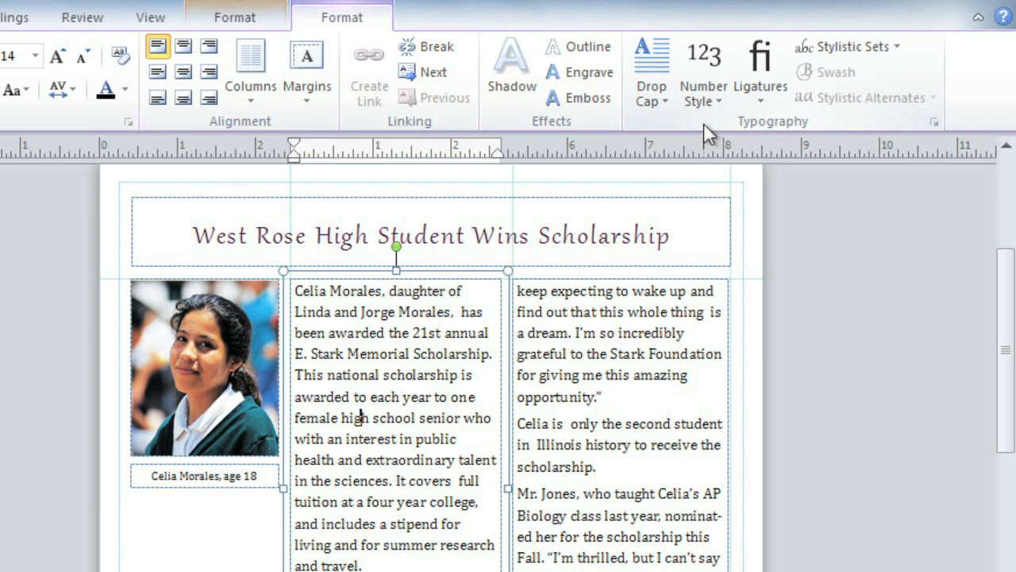
# - Apply the two-line outlined drop cap style to the opening paragraph of the scholarship article
pyautogui.click(657, 99)
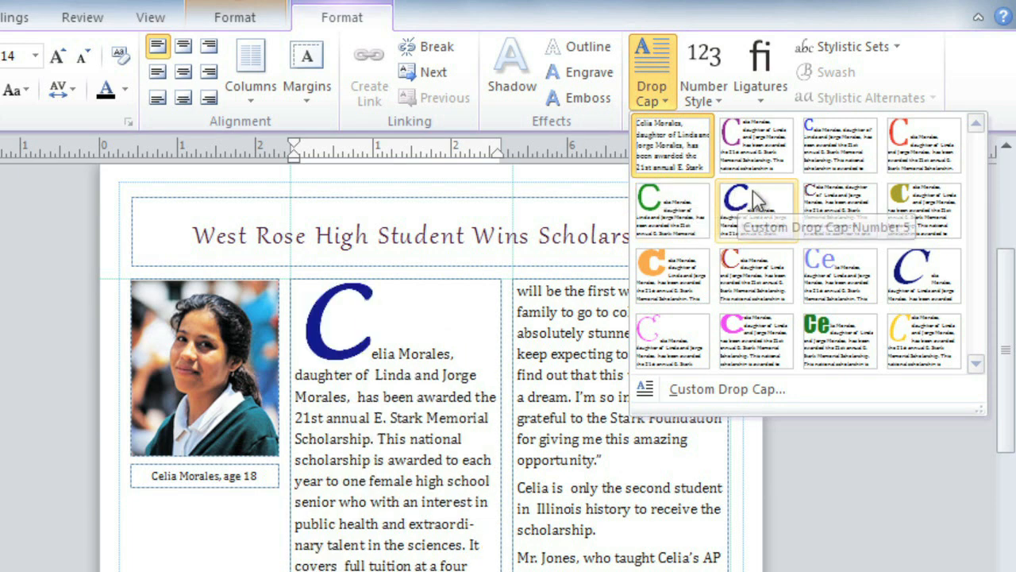
pyautogui.click(824, 200)
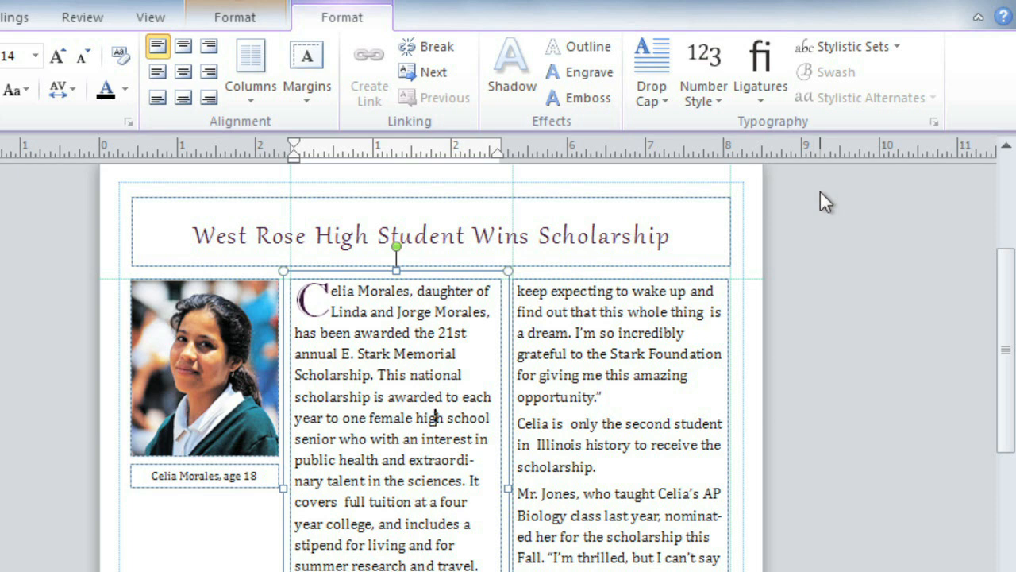
# - Apply the stylistic set with swash capitals and a curled "d" to the whole headline "West Rose High Student Wins Scholarship"
pyautogui.click(719, 231)
pyautogui.moveTo(723, 233); pyautogui.dragTo(223, 233)
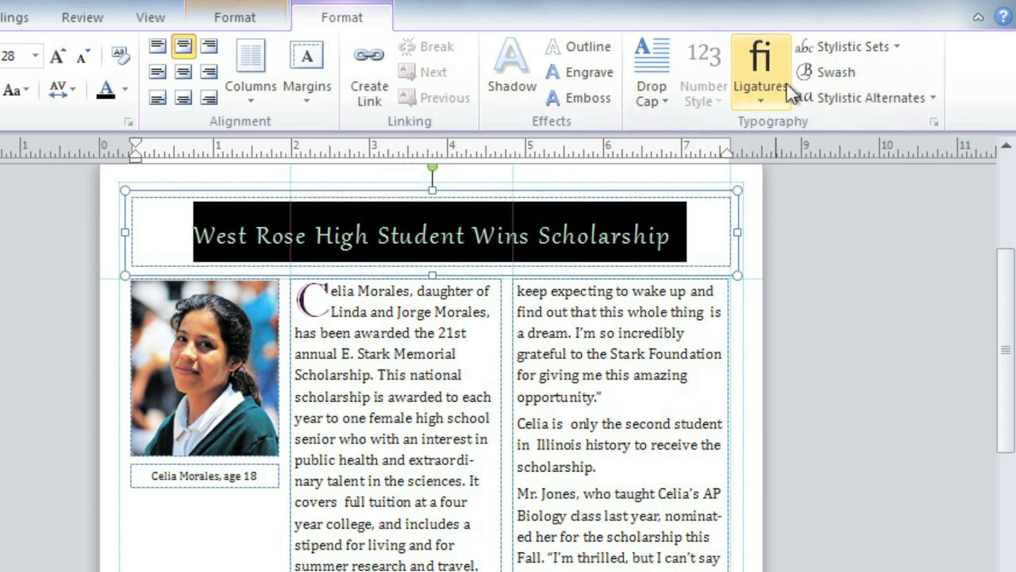
pyautogui.click(846, 54)
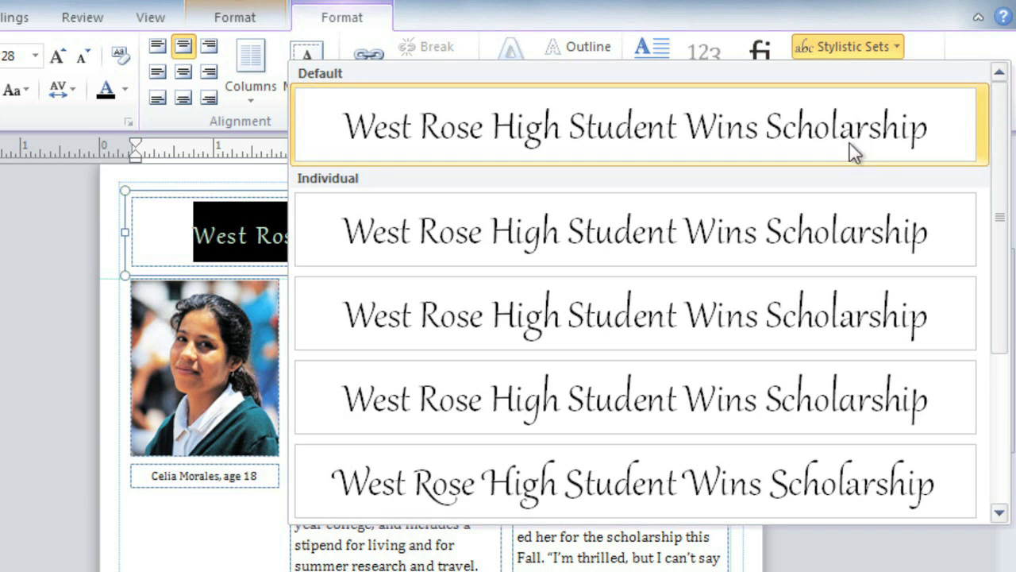
pyautogui.moveTo(1005, 243); pyautogui.dragTo(999, 437)
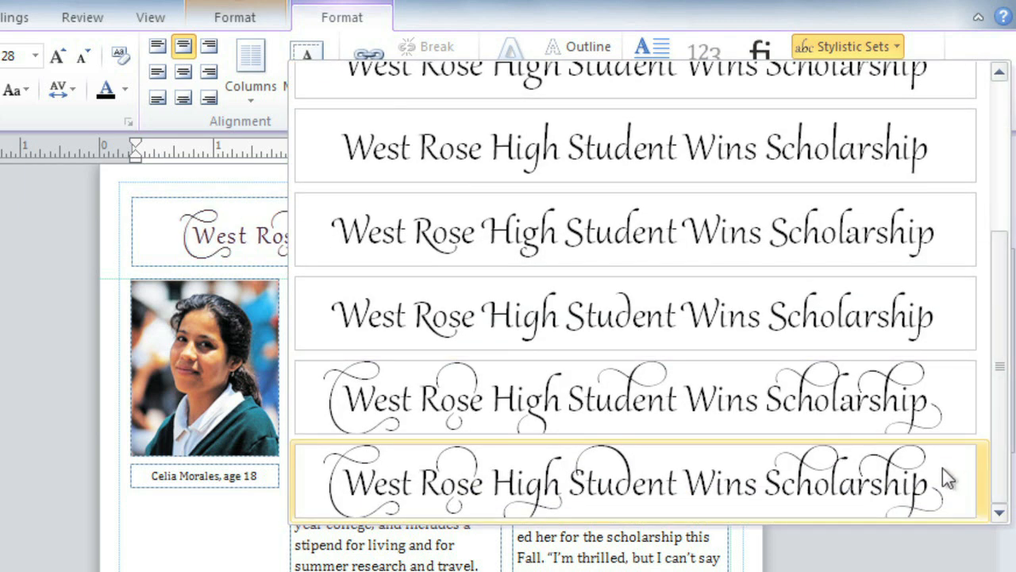
pyautogui.click(934, 320)
pyautogui.click(934, 318)
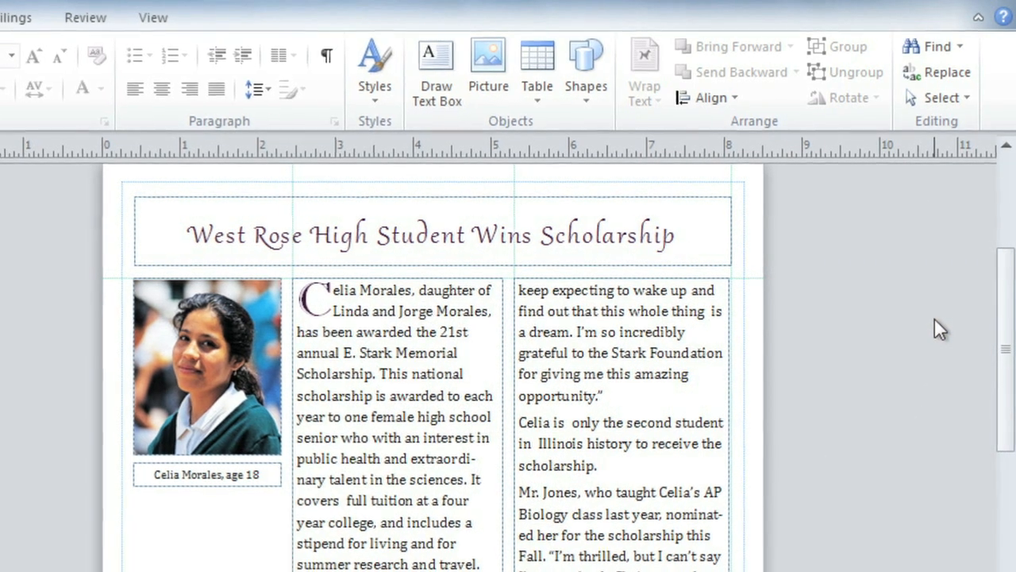